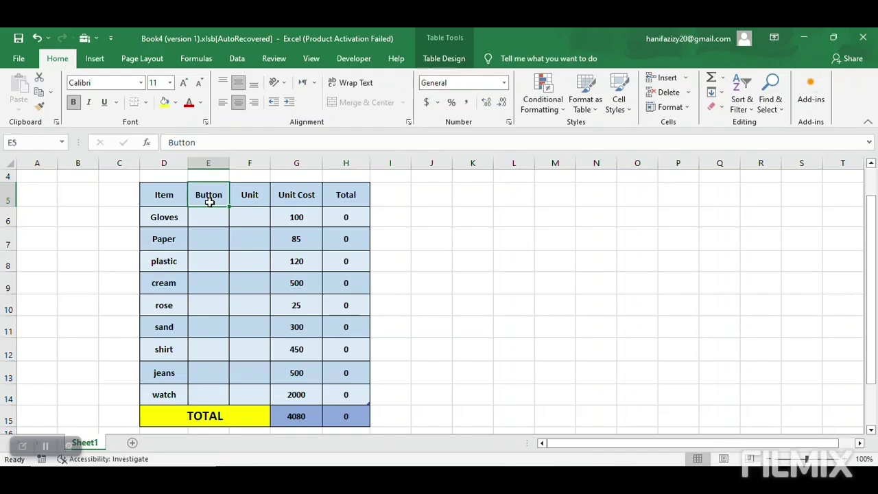
Step: Select the Gloves Button cell E6 and show the Developer tab on the ribbon
left_click(203, 219)
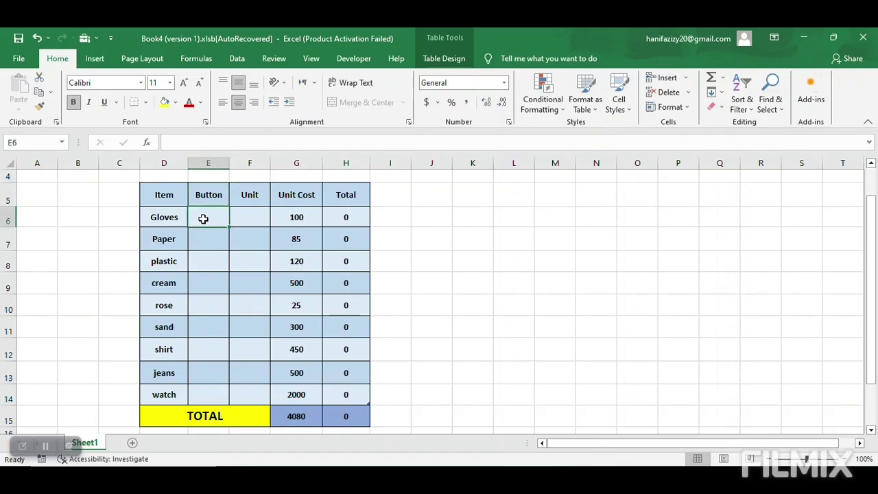
left_click(353, 58)
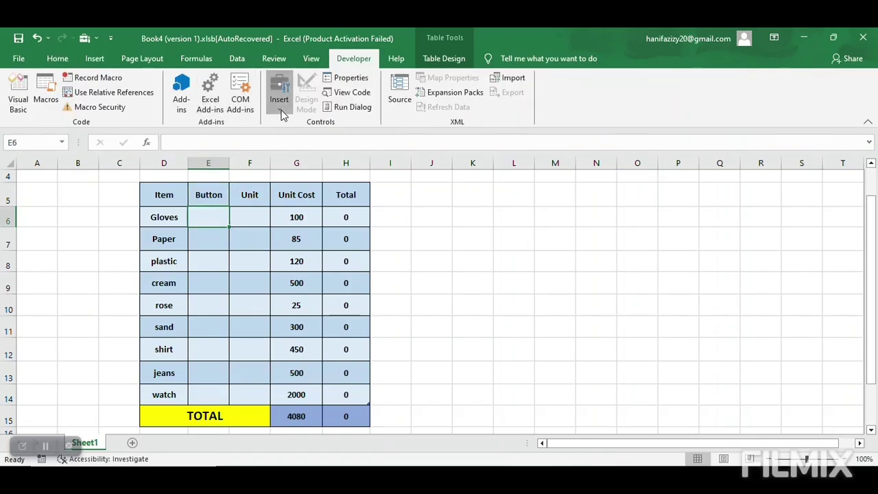
Step: Draw a Spin Button form control inside the Gloves Button cell E6
left_click(279, 100)
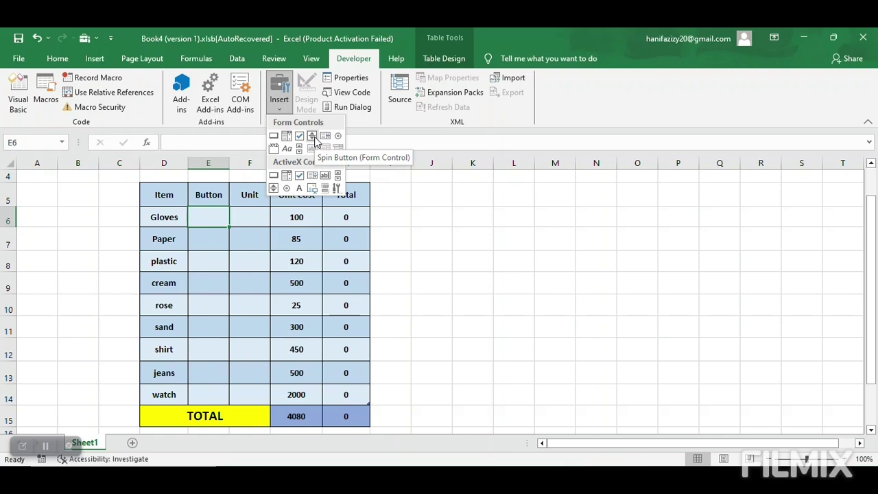
left_click(313, 137)
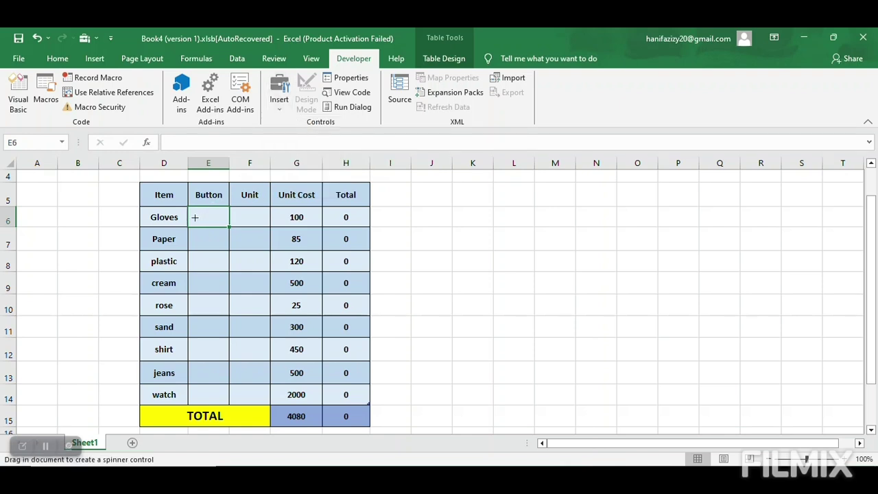
left_click_drag(190, 206, 227, 226)
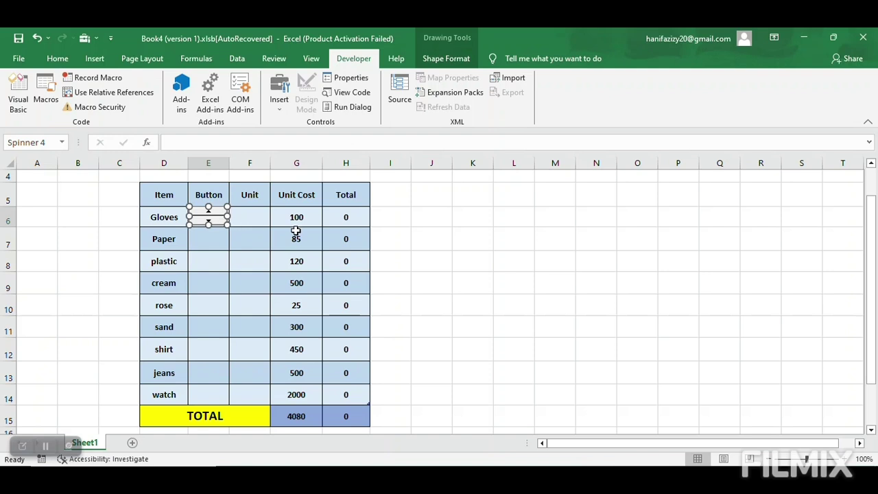
left_click(238, 219)
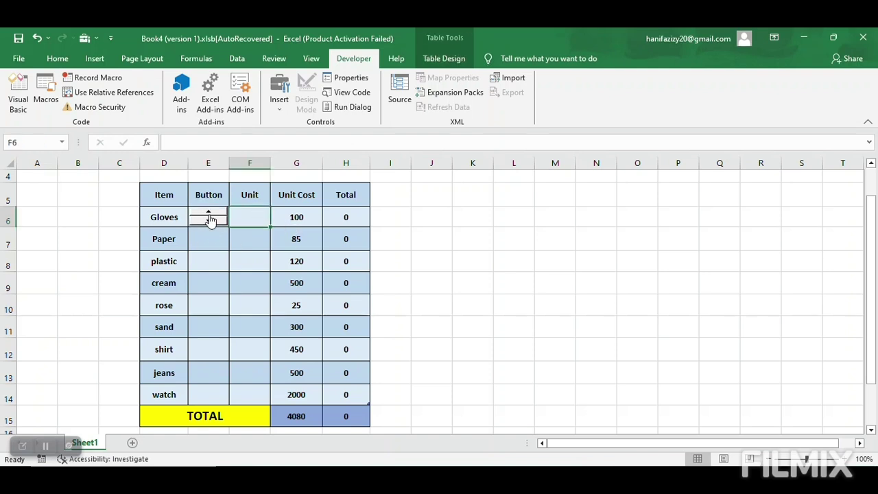
Step: Set the Gloves spin button's cell link to $F$6 in Format Control, so Total shows 100
right_click(213, 220)
left_click(252, 318)
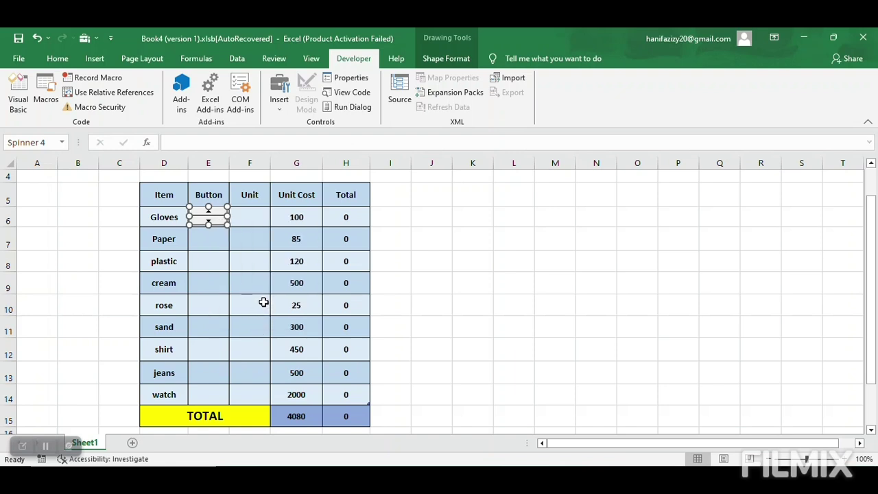
left_click_drag(427, 159, 328, 129)
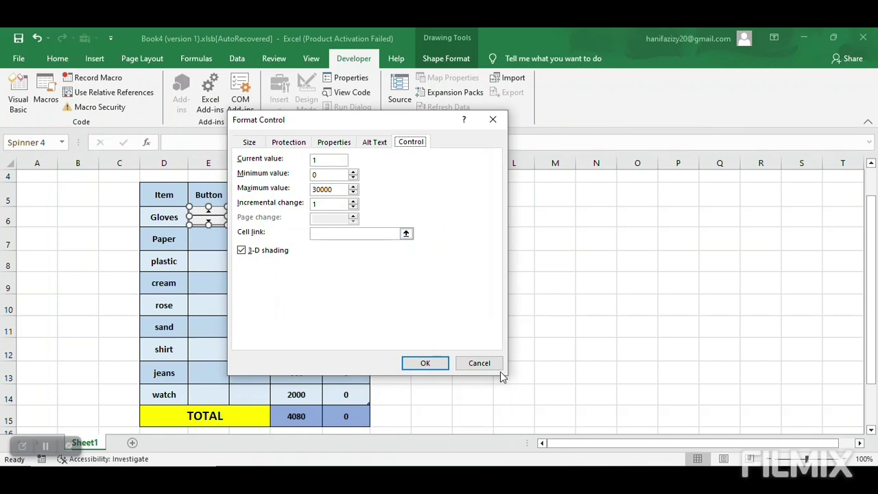
mouse_move(319, 127)
left_mouse_down()
mouse_move(251, 211)
mouse_move(162, 251)
left_mouse_up()
left_click(187, 360)
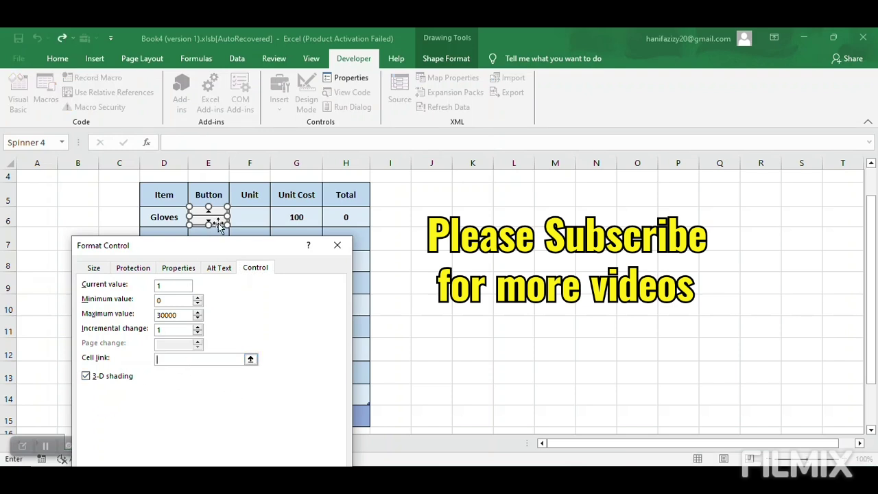
left_click(247, 219)
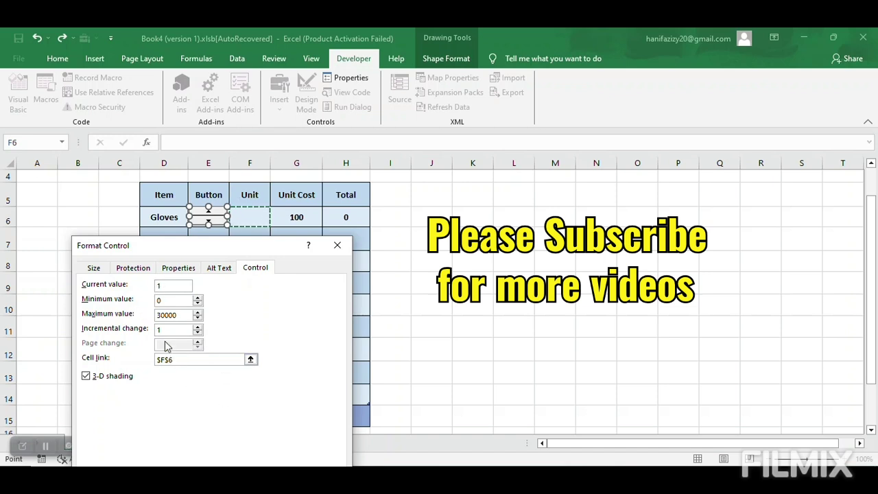
key("Return")
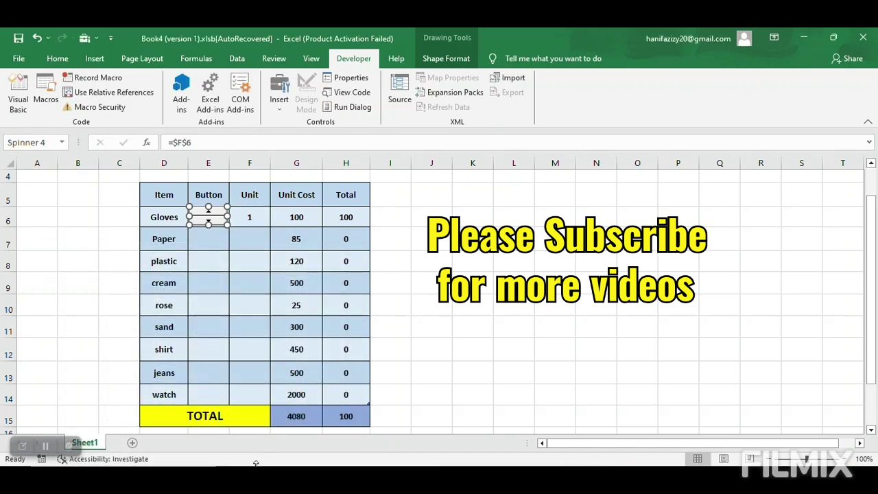
Step: Click the Gloves spinner up three times and down once, leaving Unit at 2, then check H6's formula
left_click(257, 260)
left_click(208, 212)
left_click(209, 212)
left_click(208, 213)
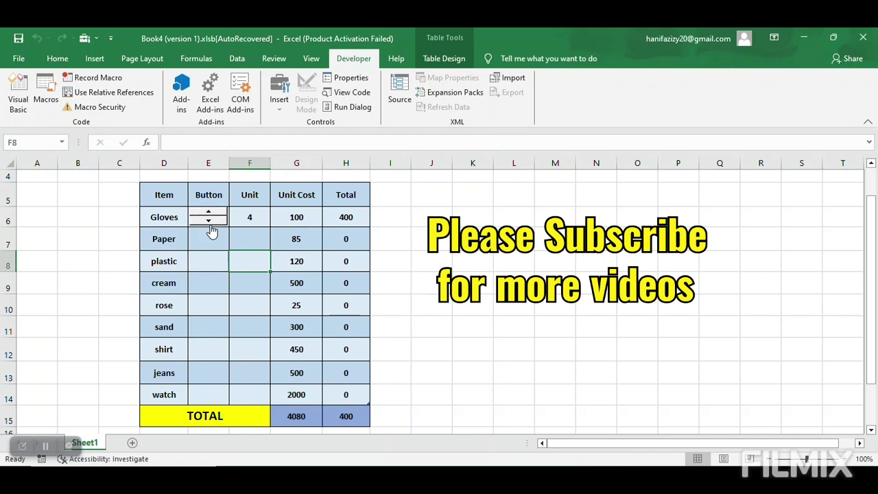
left_click(209, 222)
left_click(338, 218)
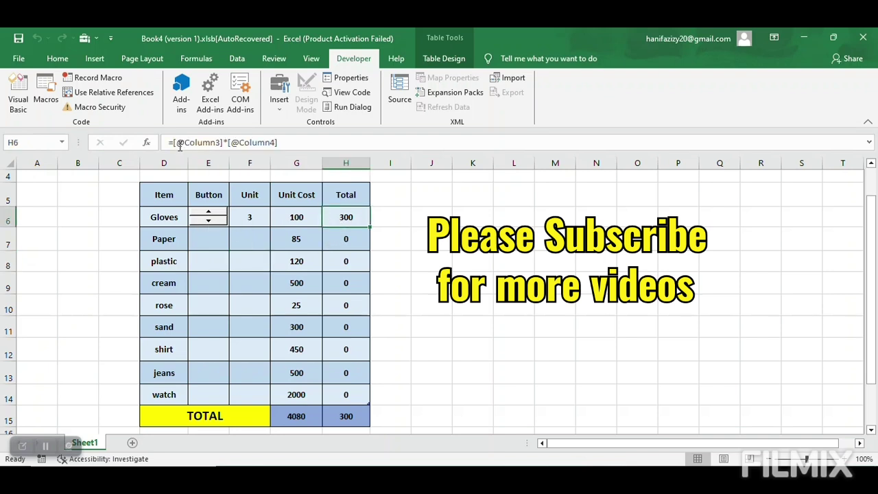
left_click(214, 242)
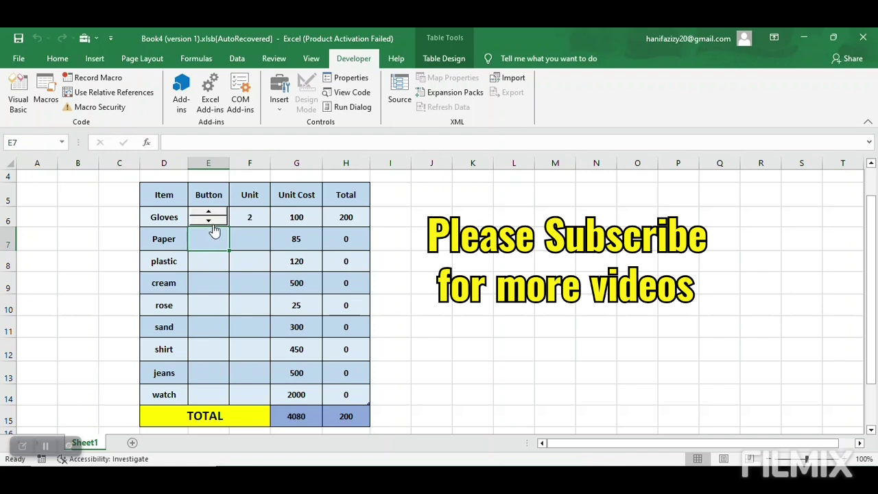
Step: Copy the Gloves spin button and paste it into Button cells E7 through E10
right_click(221, 214)
left_click(240, 236)
left_click(206, 240)
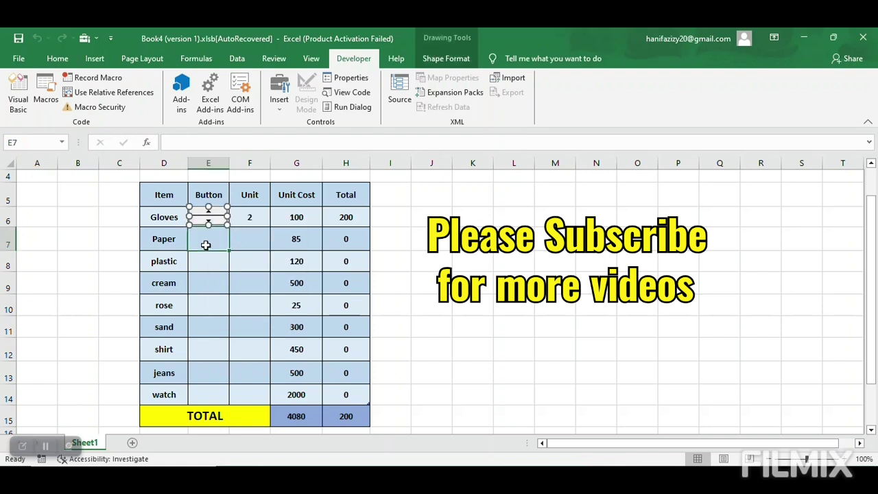
key("ctrl+v")
left_click(226, 257)
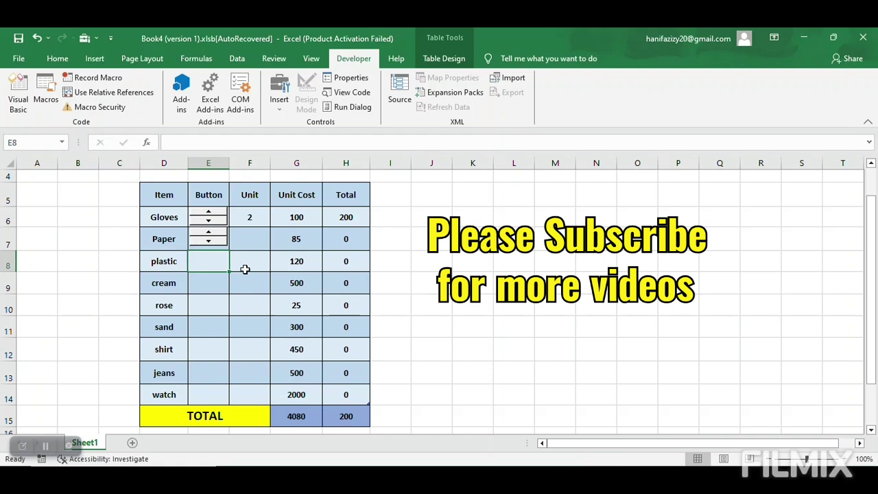
key("ctrl+v")
left_click(215, 288)
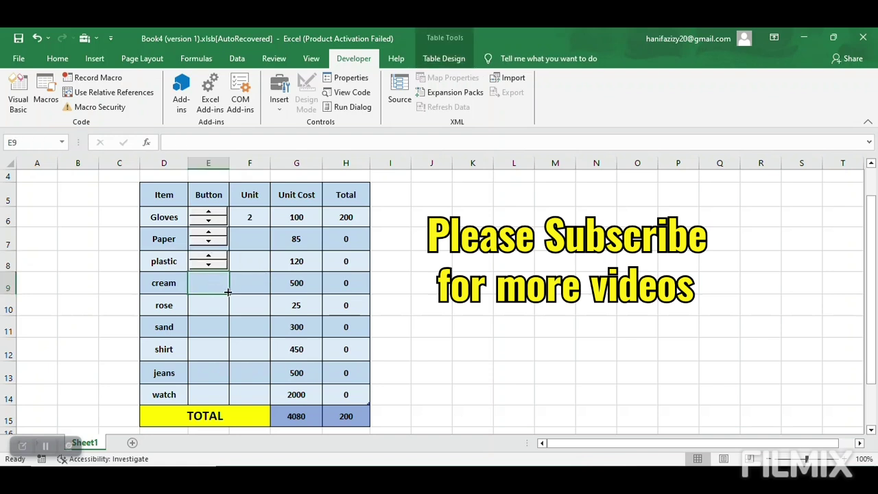
key("ctrl+v")
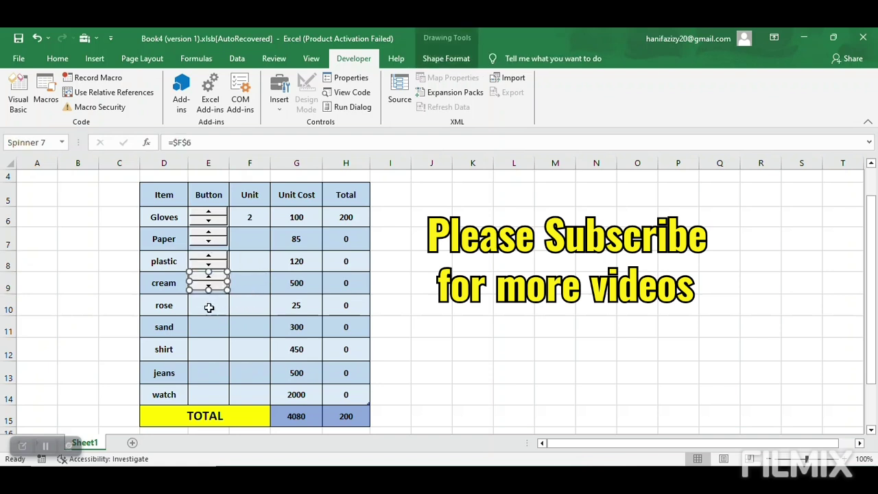
left_click(205, 303)
key("ctrl+v")
Step: Paste spin buttons into the sand, shirt, jeans and watch Button cells E11 through E14
left_click(207, 331)
key("ctrl+v")
left_click(214, 349)
key("ctrl+v")
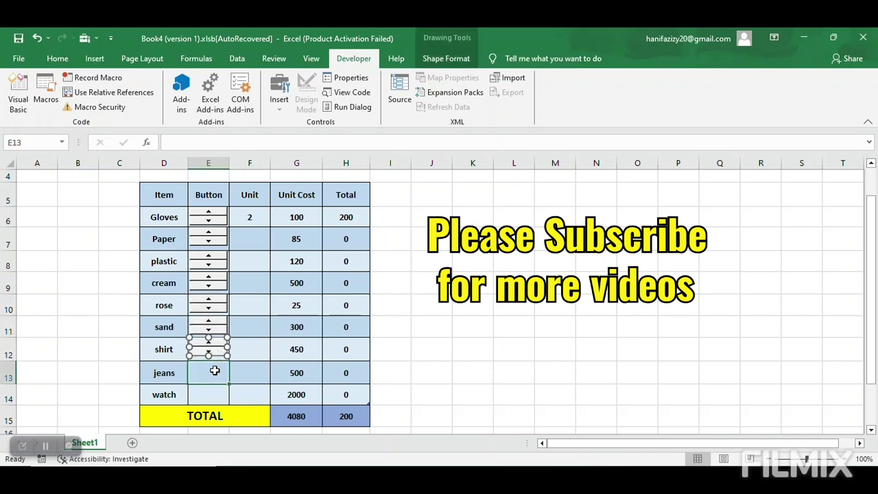
left_click(218, 384)
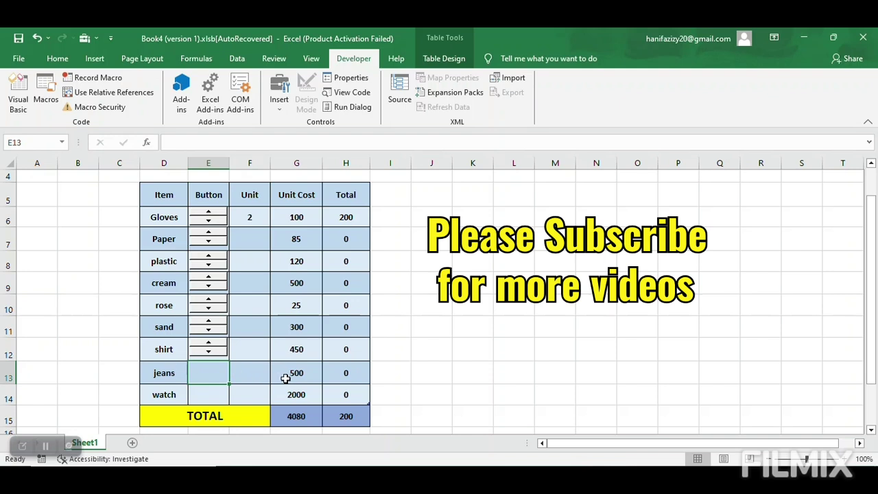
key("ctrl+v")
left_click(212, 394)
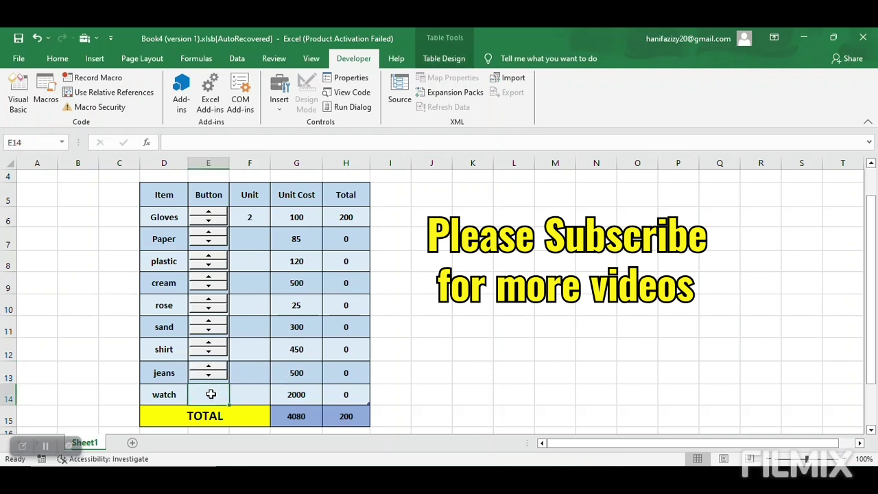
key("ctrl+v")
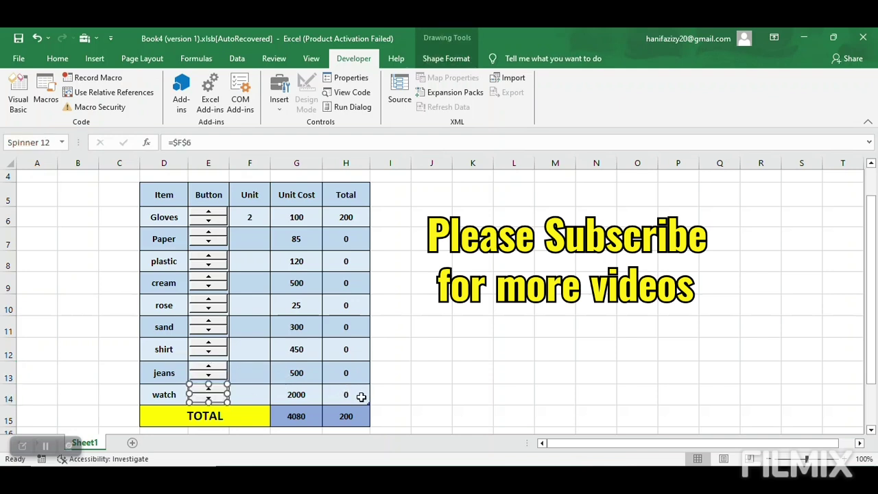
left_click(513, 283)
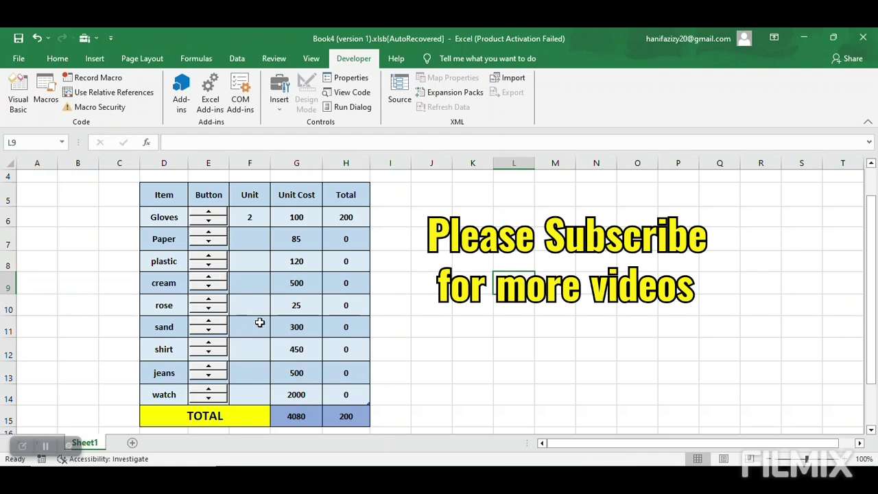
Step: Select the Paper row's spin button and nudge it down one notch within cell E7
right_click(194, 277)
key("Escape")
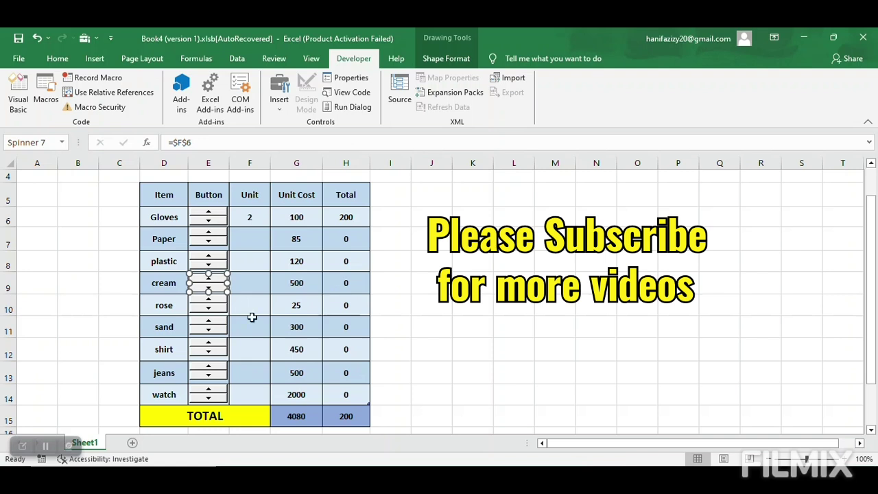
right_click(206, 237)
key("Escape")
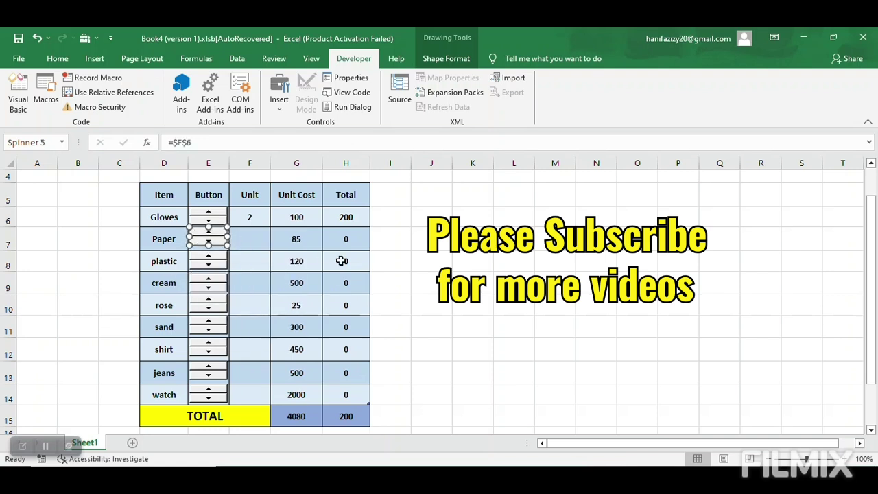
key("Down")
key("Down")
key("Down")
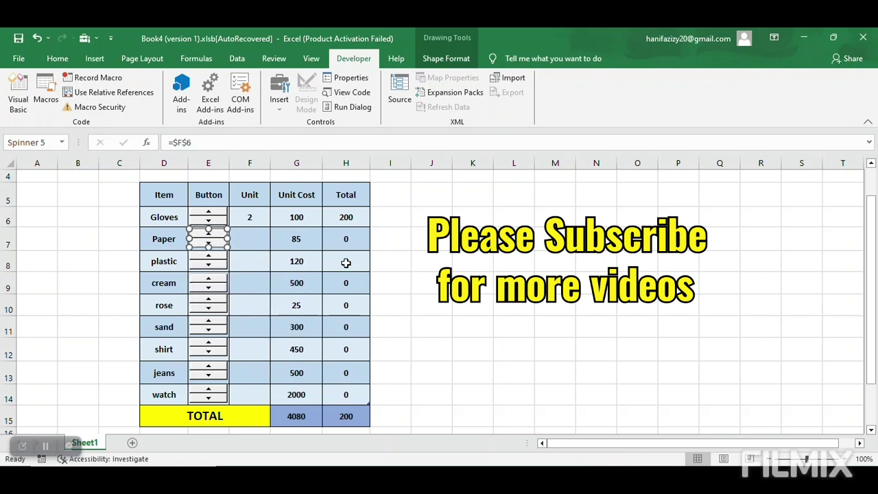
left_click(545, 334)
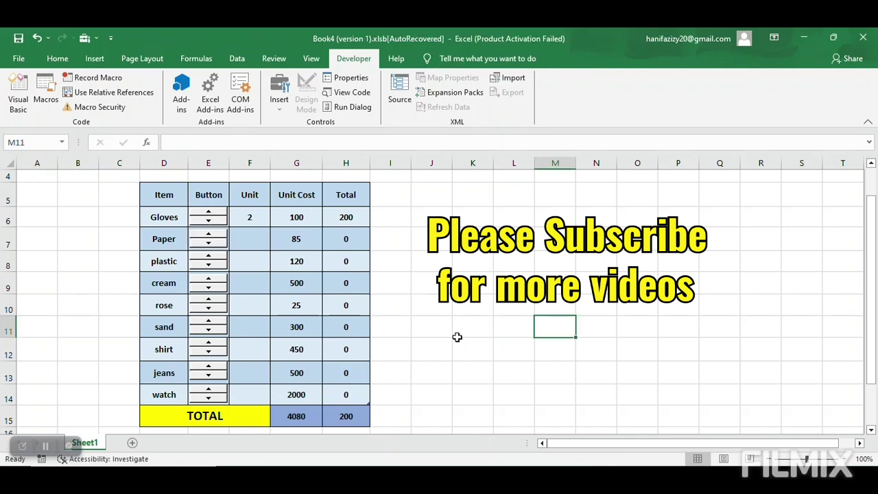
right_click(217, 238)
Step: In the Paper spin button's Format Control, replace the cell link with $F$7
left_click(266, 341)
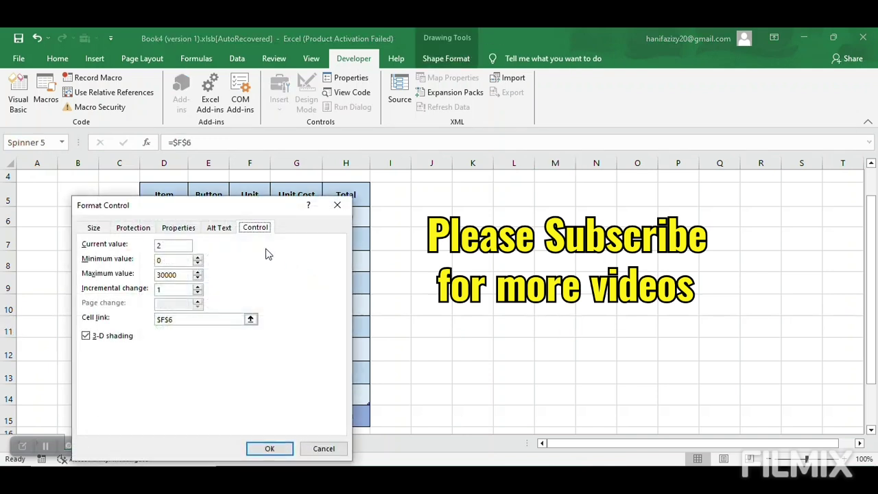
left_click_drag(213, 208, 384, 191)
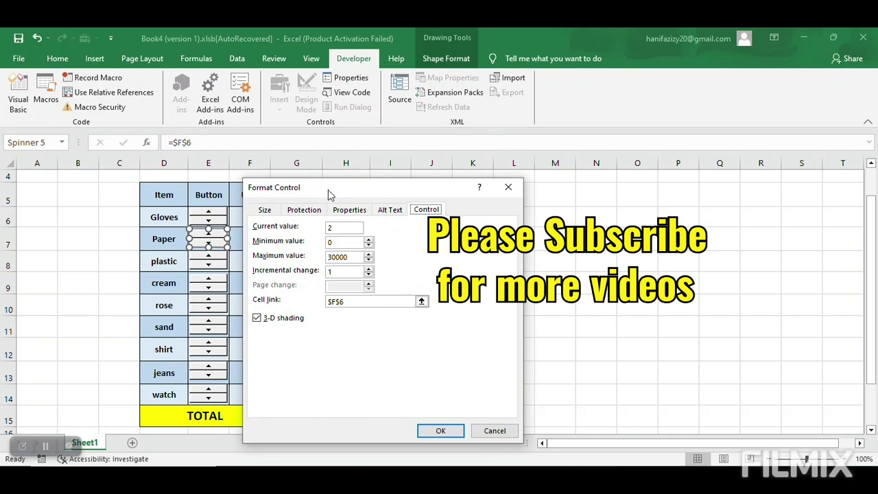
left_click_drag(328, 189, 365, 186)
left_click_drag(388, 299, 363, 299)
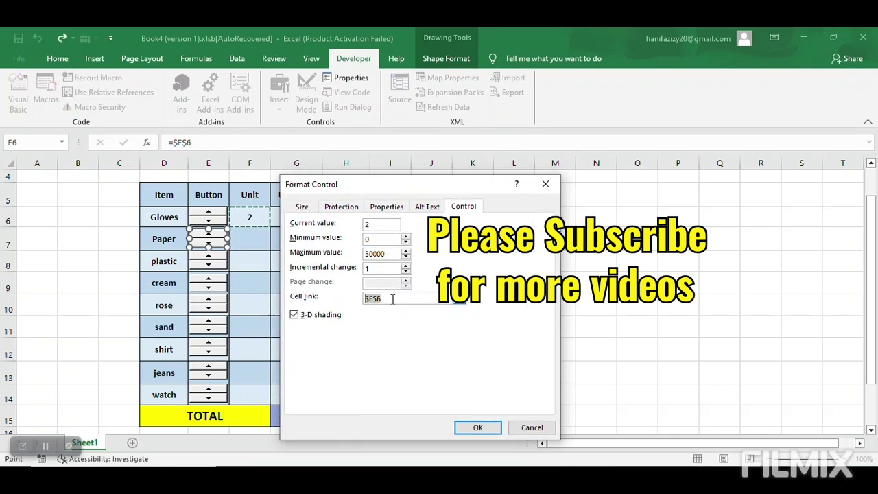
left_click(243, 238)
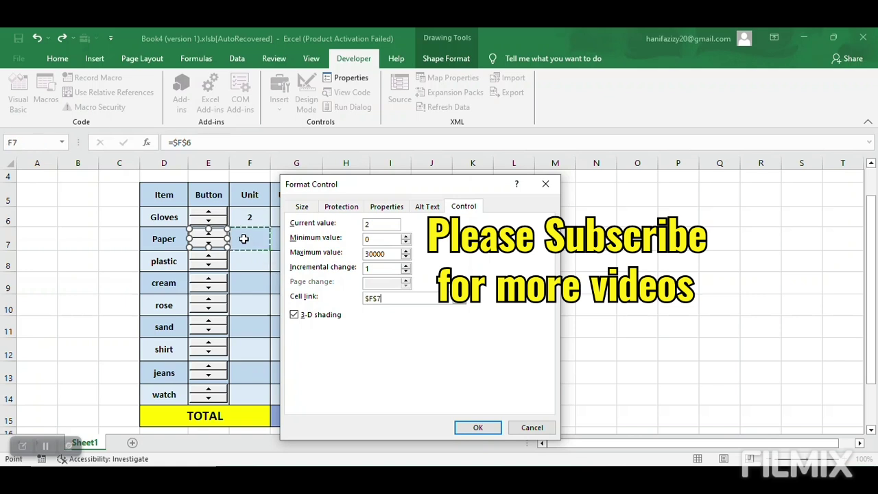
Step: Confirm the Paper link and link the plastic spin button to Unit cell $F$8
left_click(460, 426)
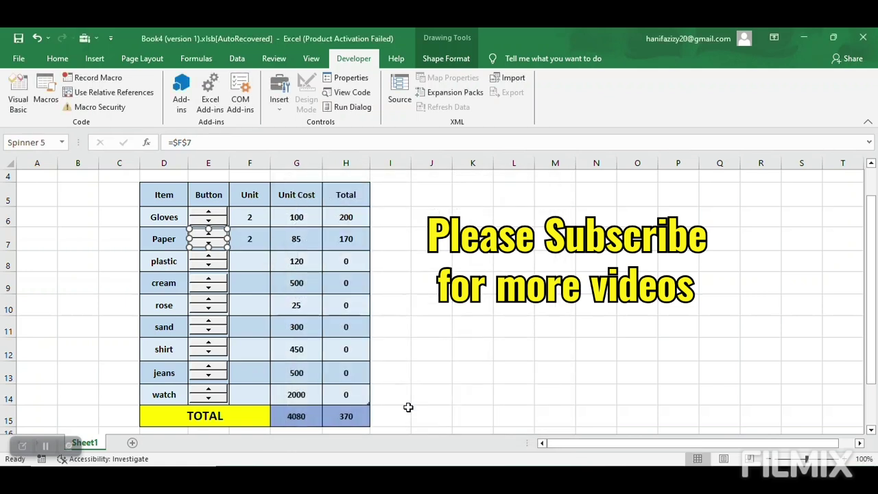
right_click(211, 261)
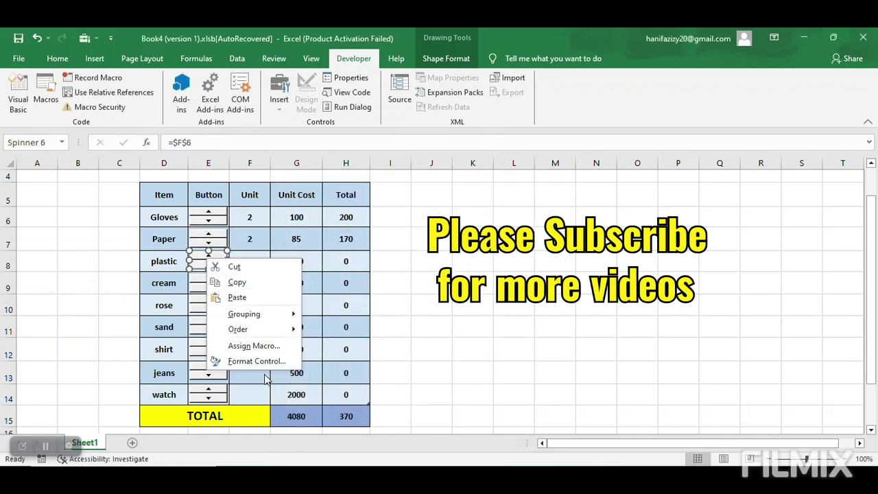
left_click(247, 361)
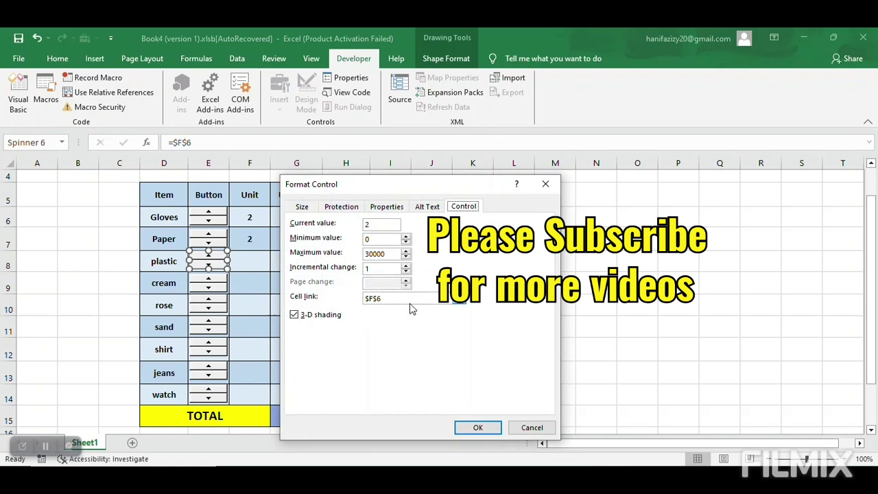
left_click(375, 299)
double_click(375, 299)
key("BackSpace")
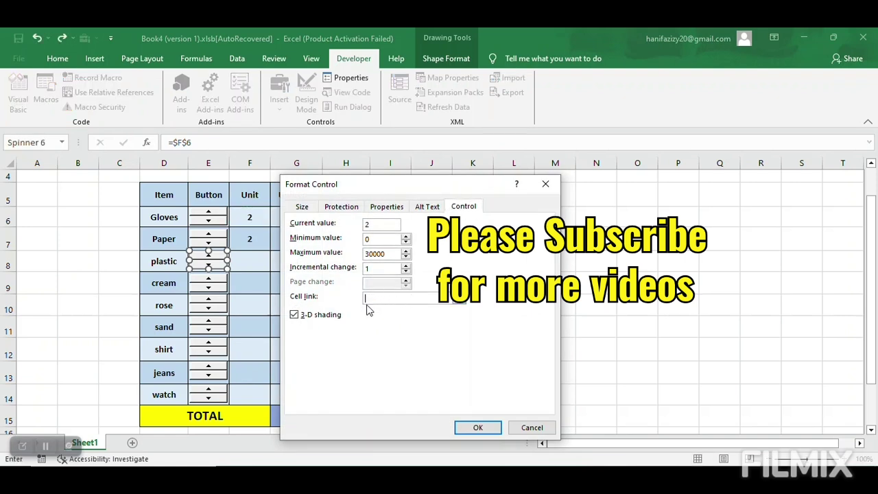
left_click(268, 253)
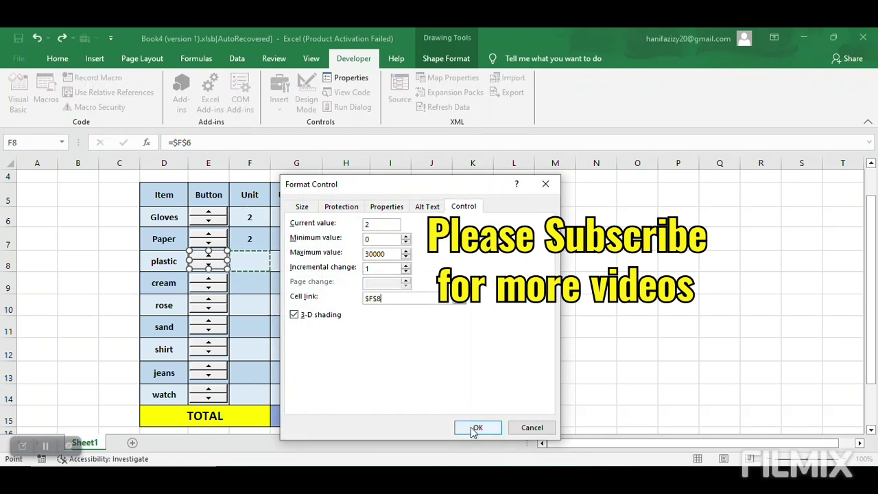
left_click(476, 427)
Step: Open the cream spin button's Format Control and set its cell link to $F$9
right_click(210, 282)
left_click(269, 382)
left_click(391, 300)
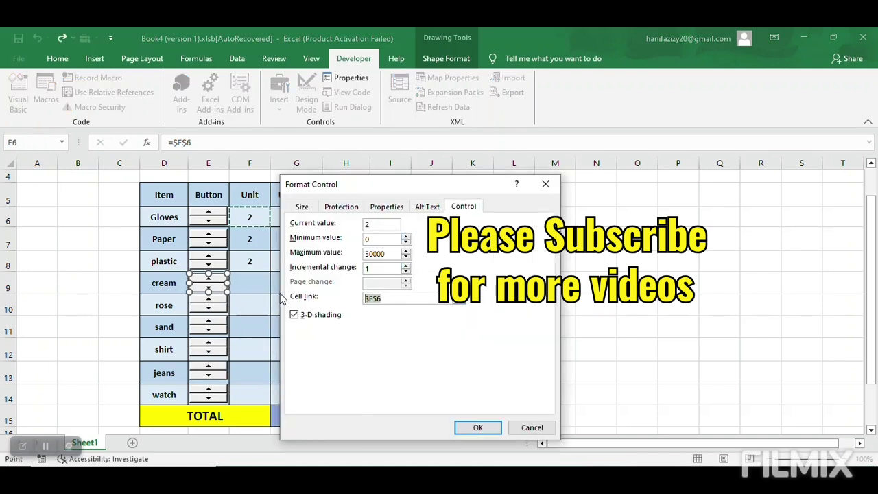
left_click(235, 291)
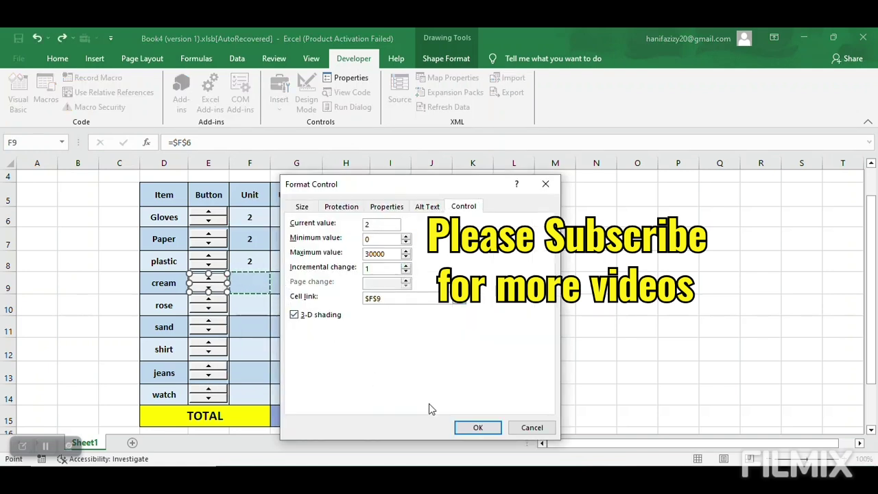
Step: Confirm the cream link, then link the rose and sand spinners to F10 and F11
left_click(476, 428)
right_click(209, 307)
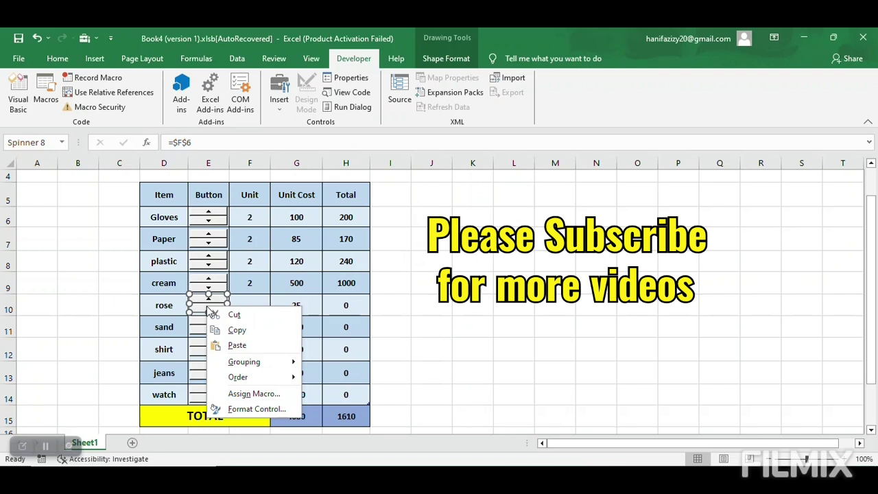
left_click(254, 408)
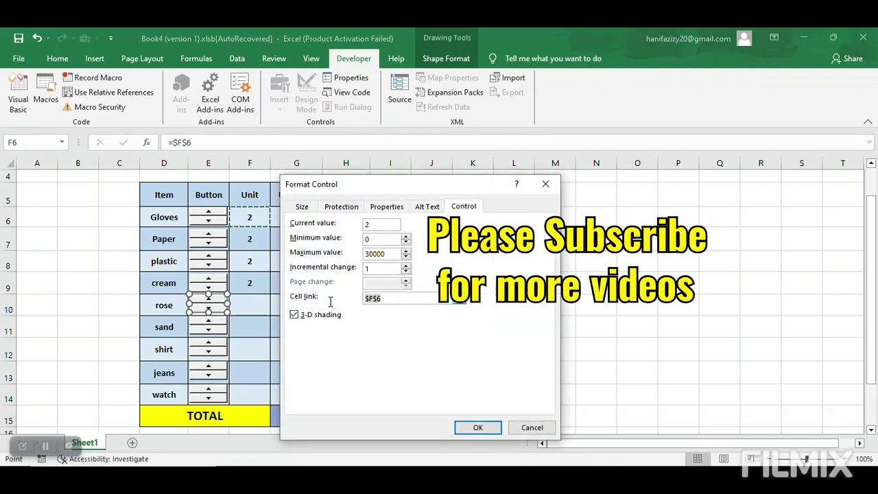
left_click(250, 305)
left_click(460, 428)
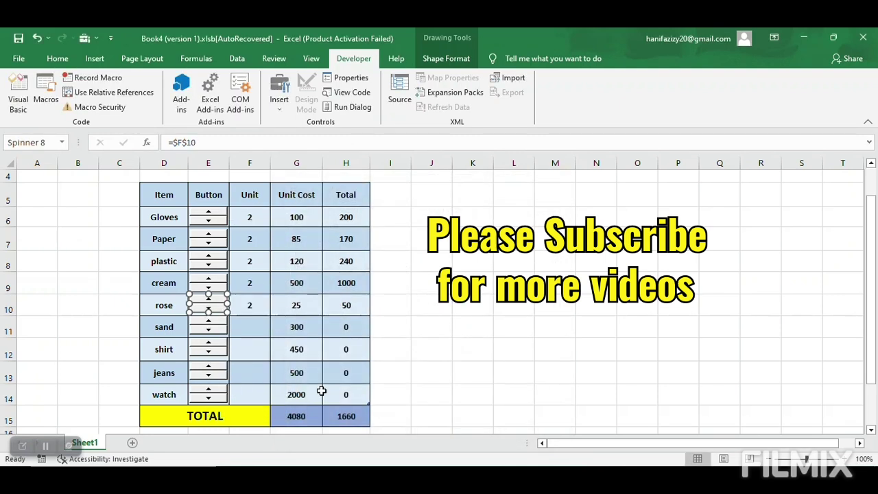
right_click(209, 327)
left_click(265, 438)
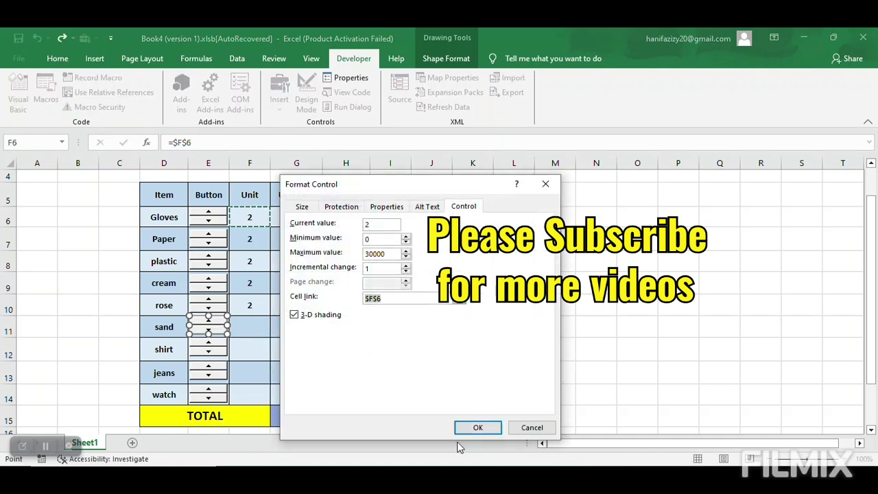
left_click(242, 328)
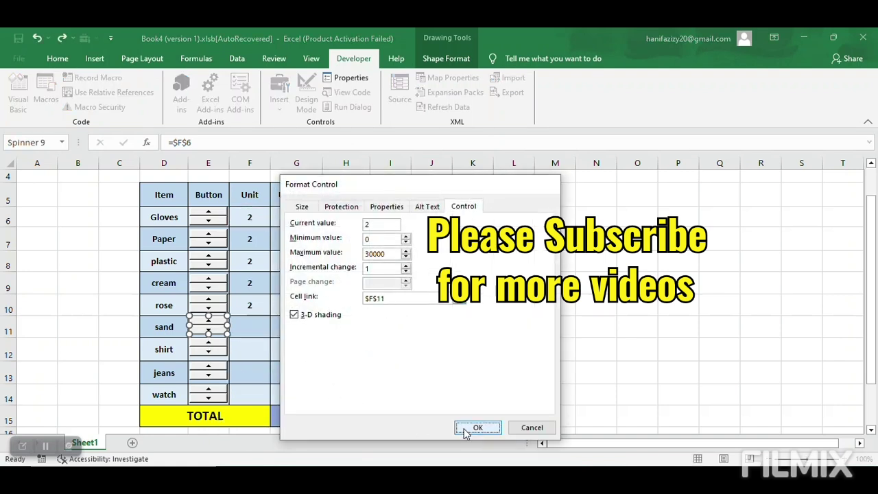
left_click(477, 427)
Step: Replace the shirt spin button's cell link with F12, bringing the grand total to 3160
right_click(243, 355)
right_click(204, 352)
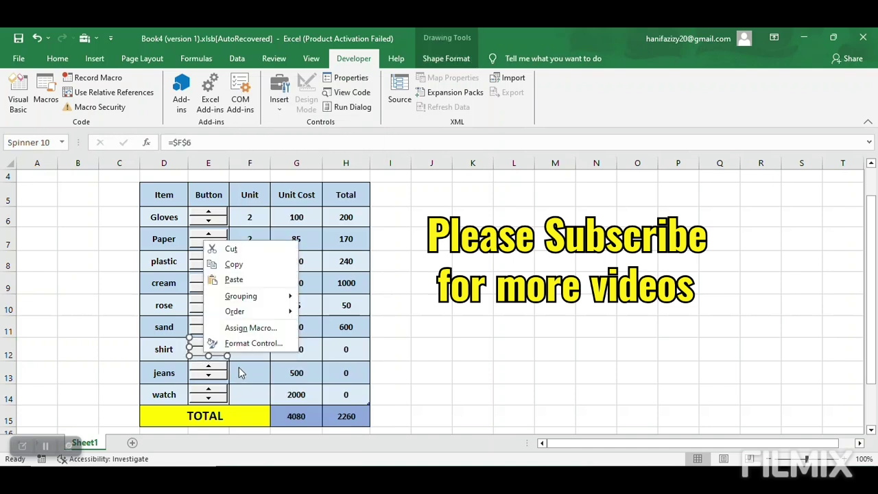
left_click(241, 346)
double_click(408, 296)
key("BackSpace")
left_click(242, 349)
left_click(469, 429)
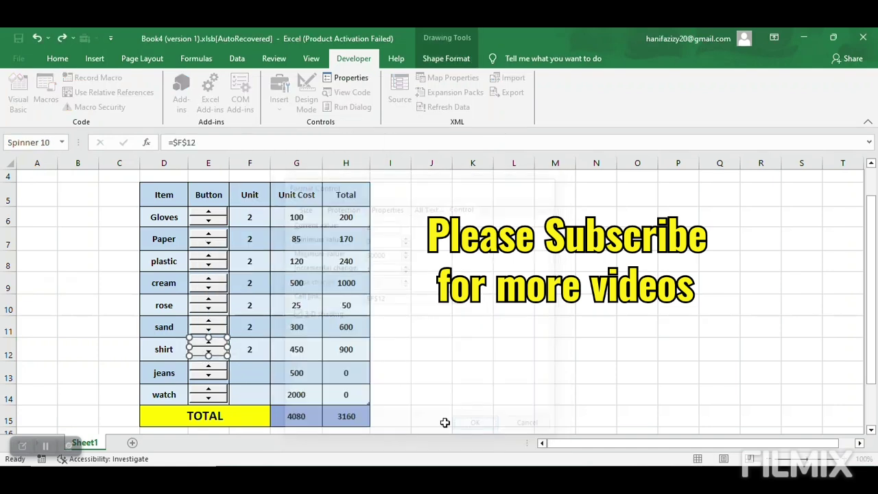
Step: Replace the jeans spin button's cell link with F13, so its Total shows 1000
right_click(211, 374)
left_click(249, 366)
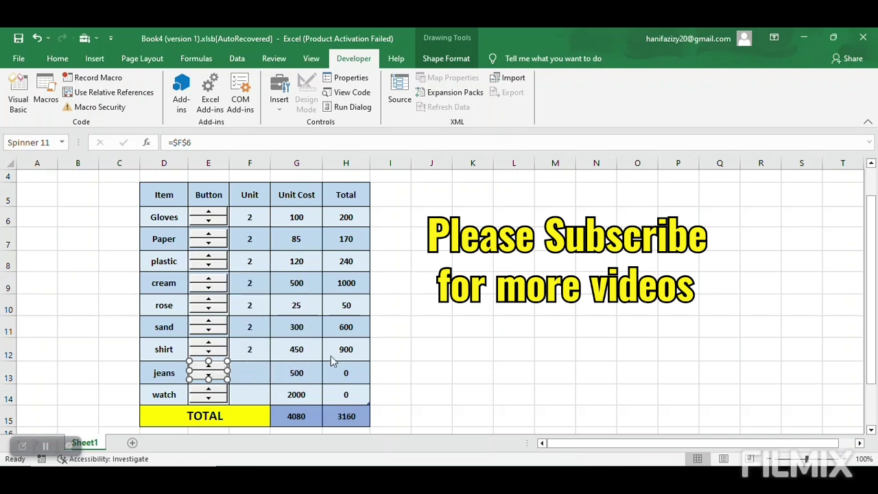
double_click(376, 302)
key("BackSpace")
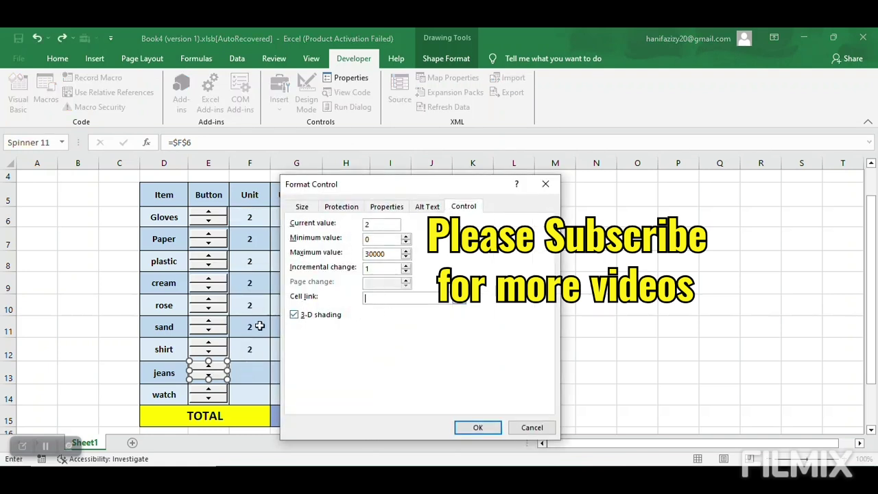
left_click(251, 379)
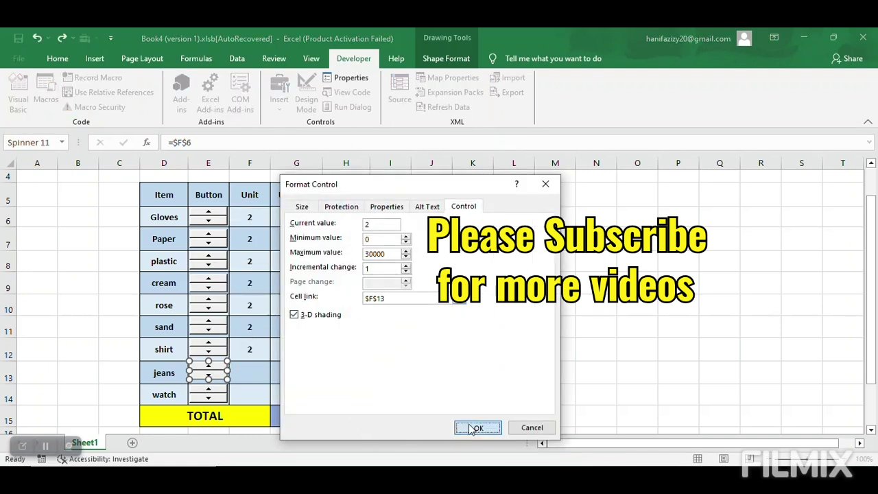
left_click(473, 428)
Step: Link the watch spin button to F14, giving a 4000 Total and grand total 8160
scroll(260, 381, "down", 1)
right_click(245, 358)
key("Escape")
right_click(225, 353)
left_click(251, 345)
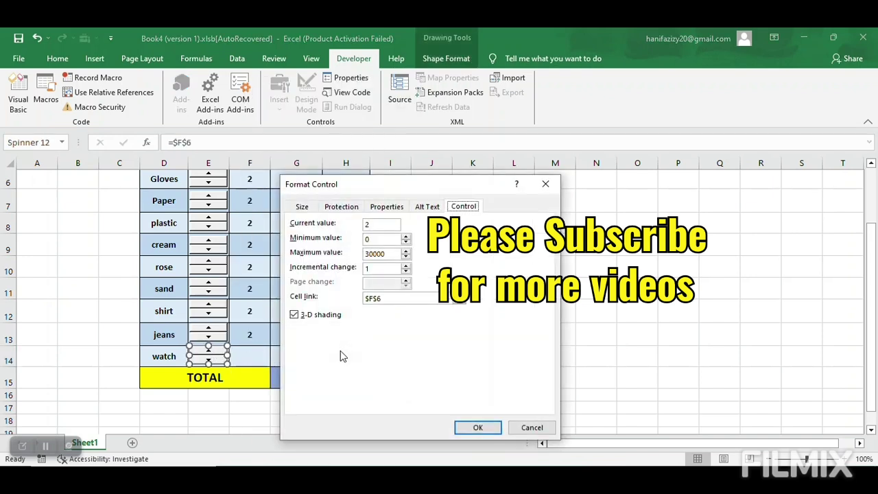
left_click_drag(411, 298, 328, 298)
key("BackSpace")
left_click(266, 352)
left_click(478, 427)
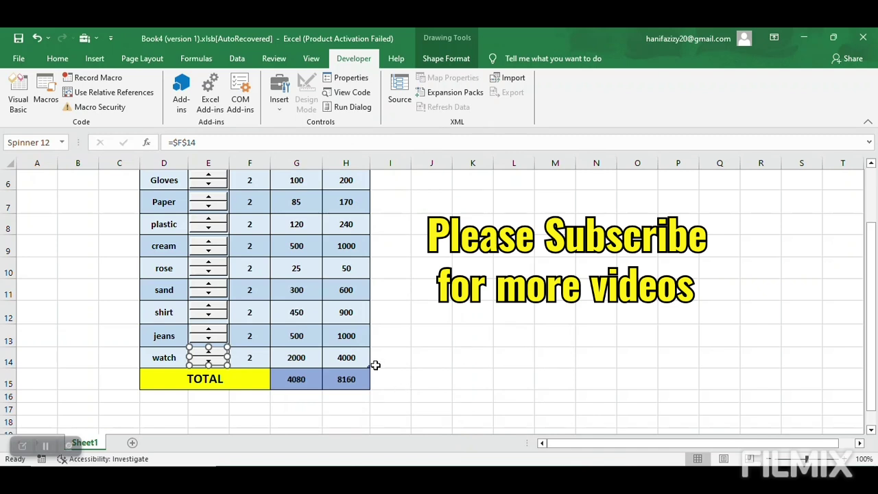
Step: Use the spinners to set Gloves 7, Paper 4, sand 5, shirt 4 and jeans 3, with Totals recalculating
scroll(290, 303, "up", 1)
scroll(235, 304, "up", 1)
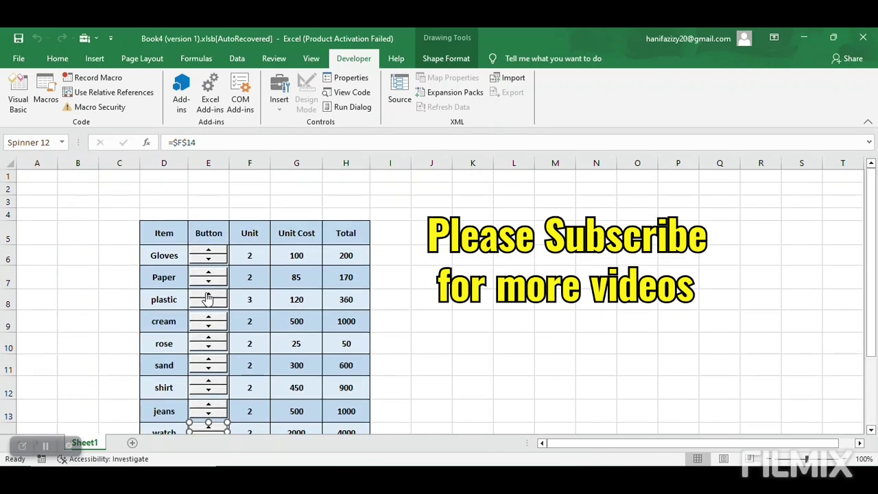
left_click(208, 294)
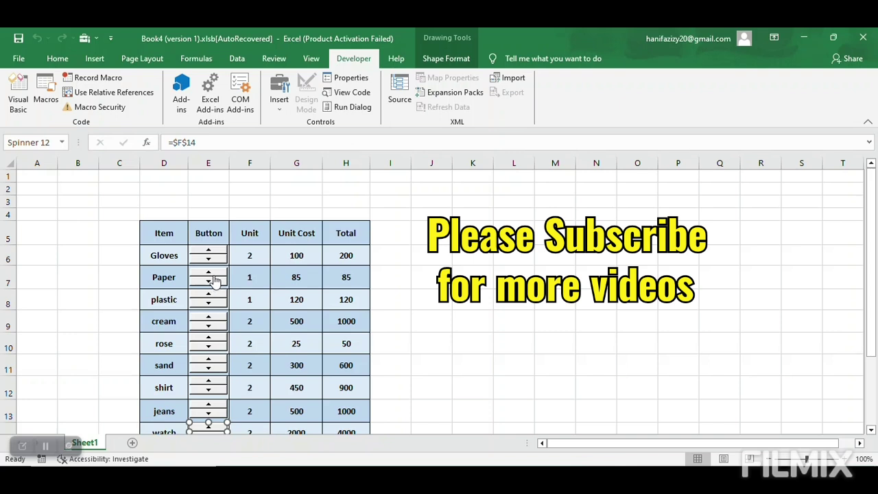
left_click(214, 273)
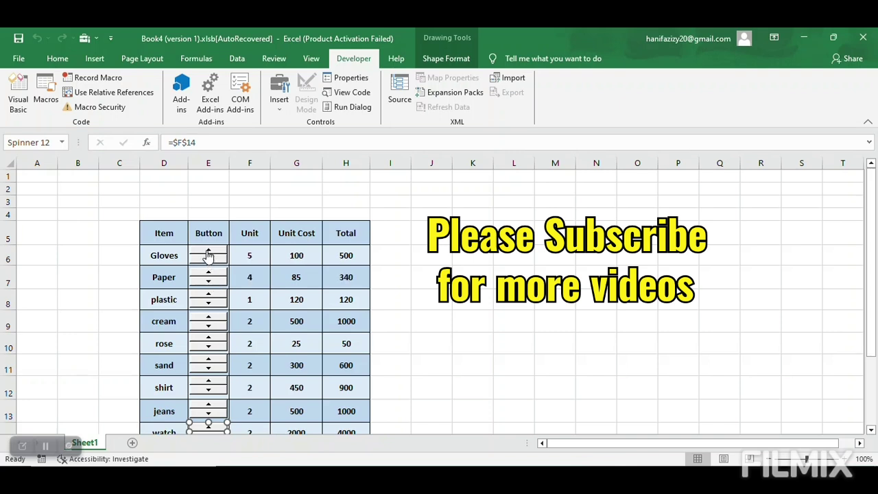
left_click(208, 363)
left_click(207, 363)
left_click(208, 347)
left_click(214, 406)
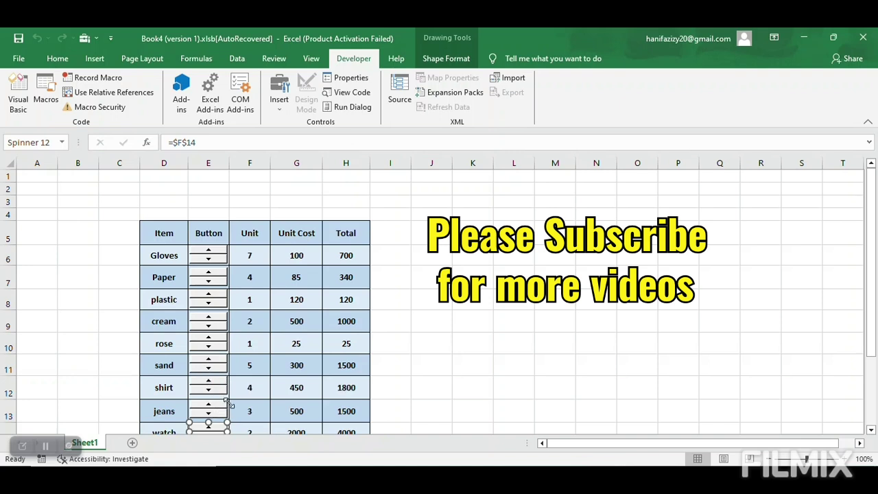
scroll(225, 407, "down", 1)
Step: Raise the watch units to 3 (Total 6000) and check the grand total formula in H15
left_click(291, 400)
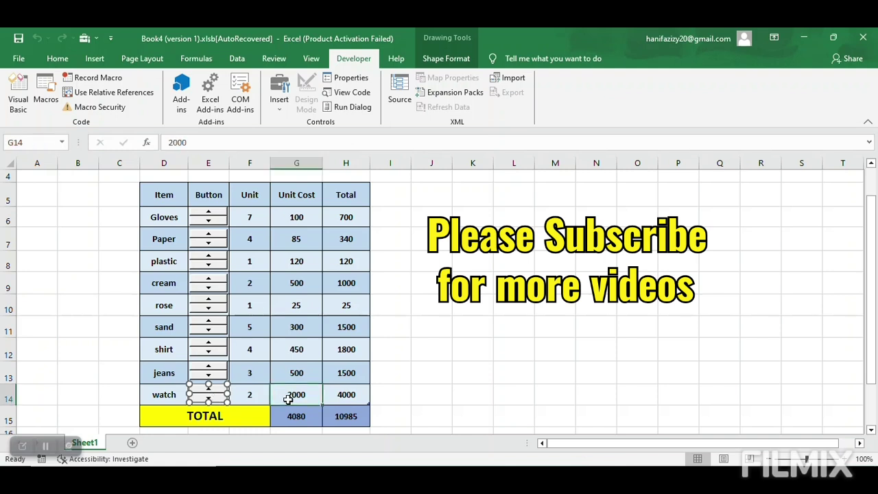
left_click(218, 400)
left_click(207, 393)
left_click(209, 392)
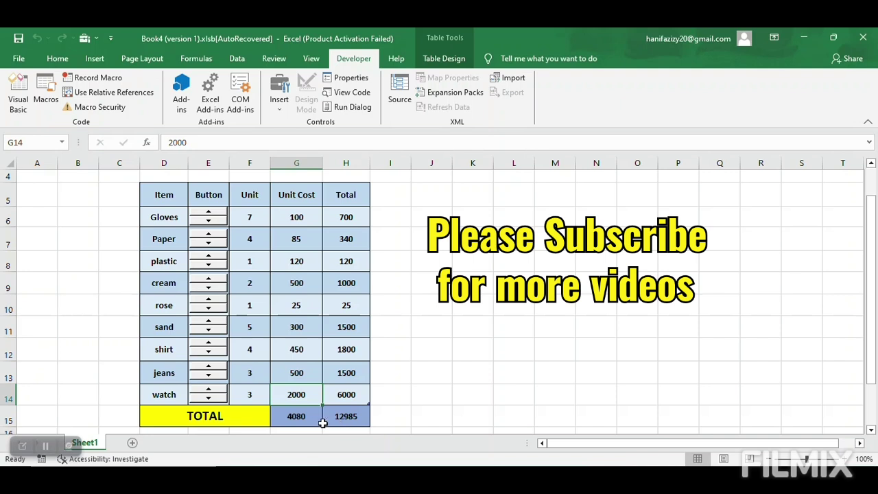
left_click(354, 421)
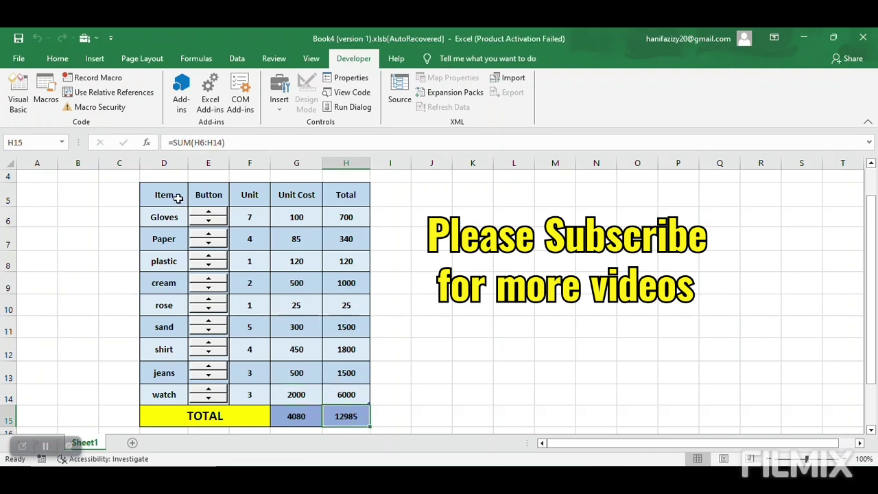
Step: Set rose to 2 units (Total 50), checking formulas in H12, G10 and H15 (grand total 13010)
left_click_drag(168, 195, 355, 426)
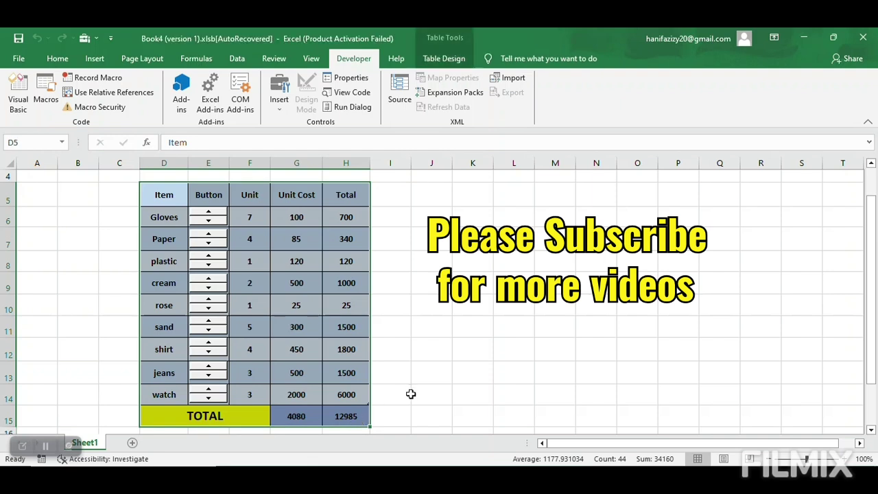
left_click(344, 355)
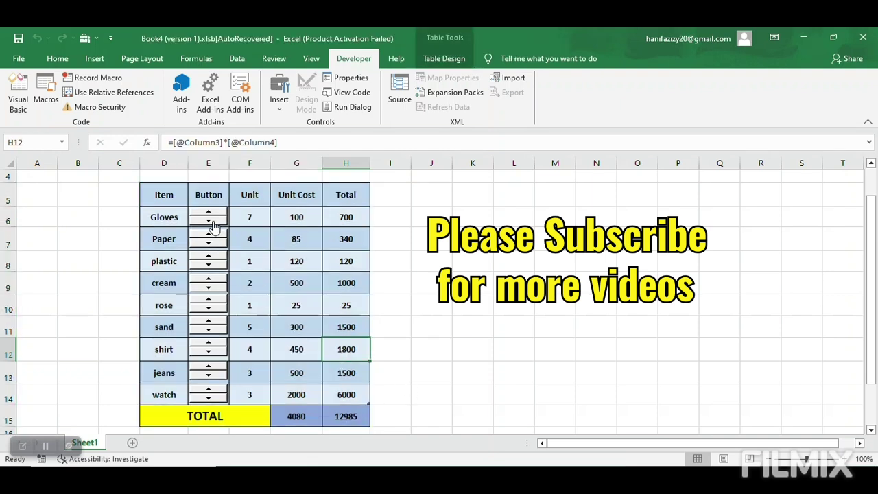
left_click(209, 310)
left_click(209, 303)
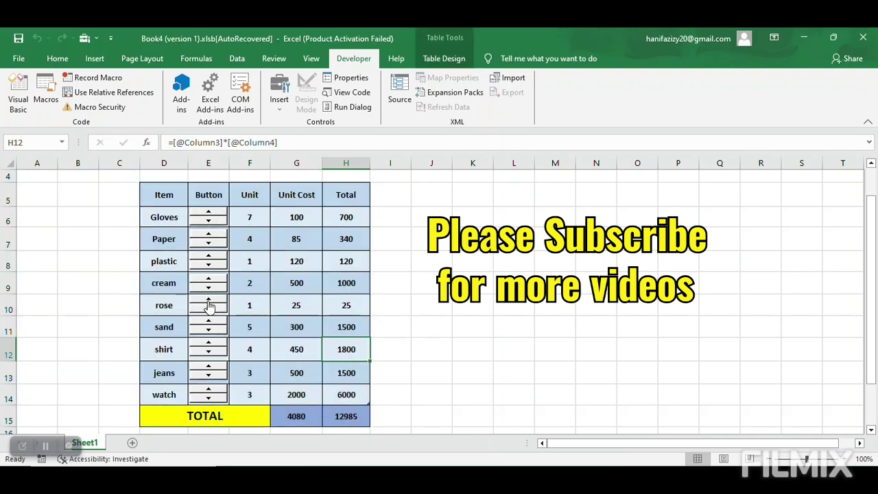
left_click(309, 303)
left_click(341, 420)
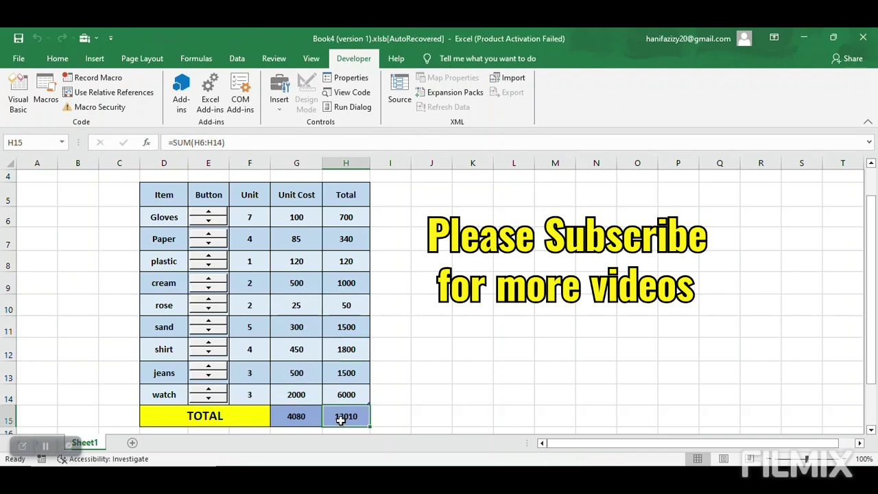
left_click(266, 284)
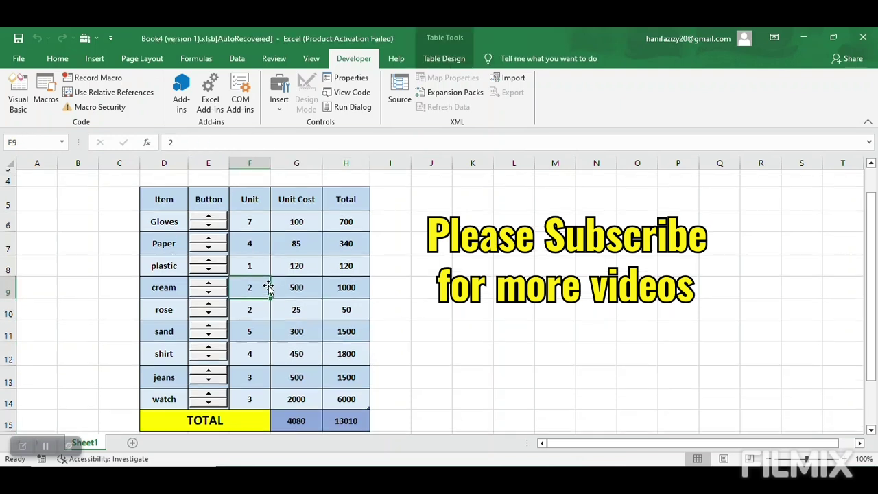
scroll(268, 288, "up", 1)
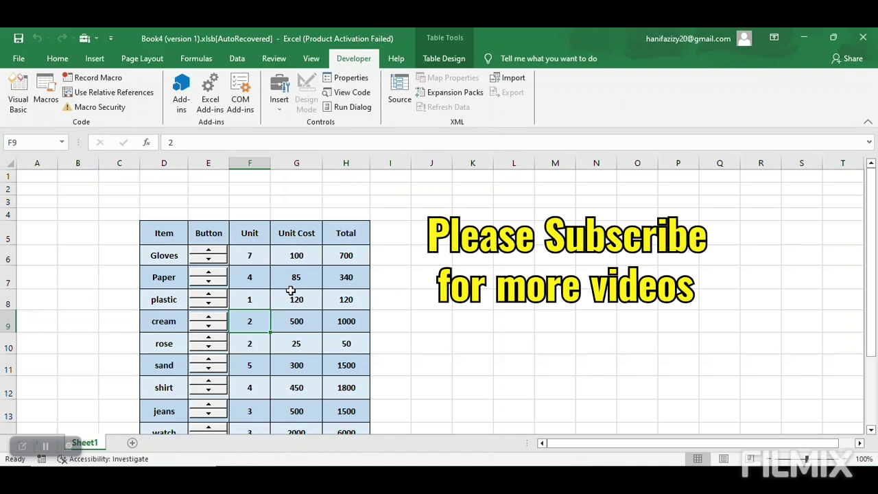